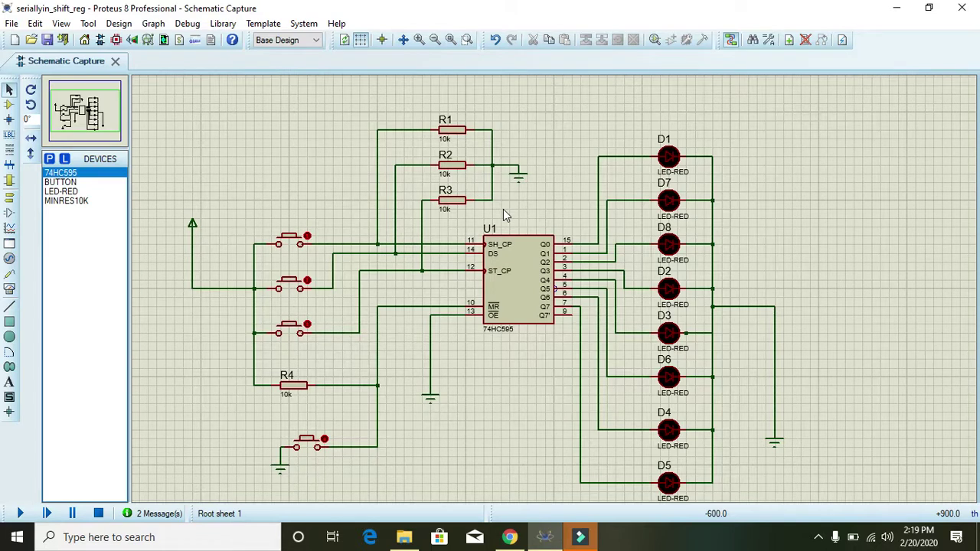
Select the ground symbol beside R2, then clear the selection
left_click_drag(509, 157, 536, 191)
left_click(558, 190)
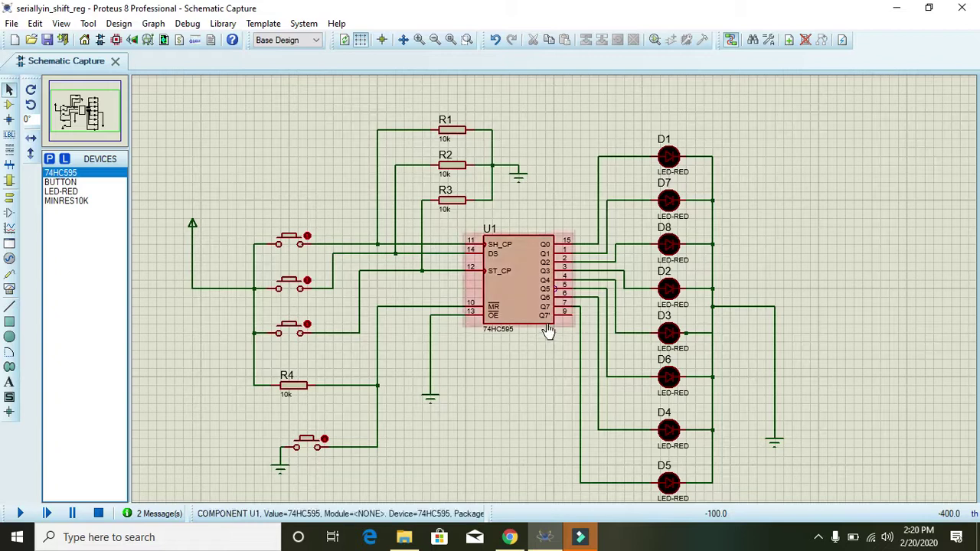
Shift the vertical run of the Q7-to-D5 wire slightly to the right and deselect it
left_click(526, 346)
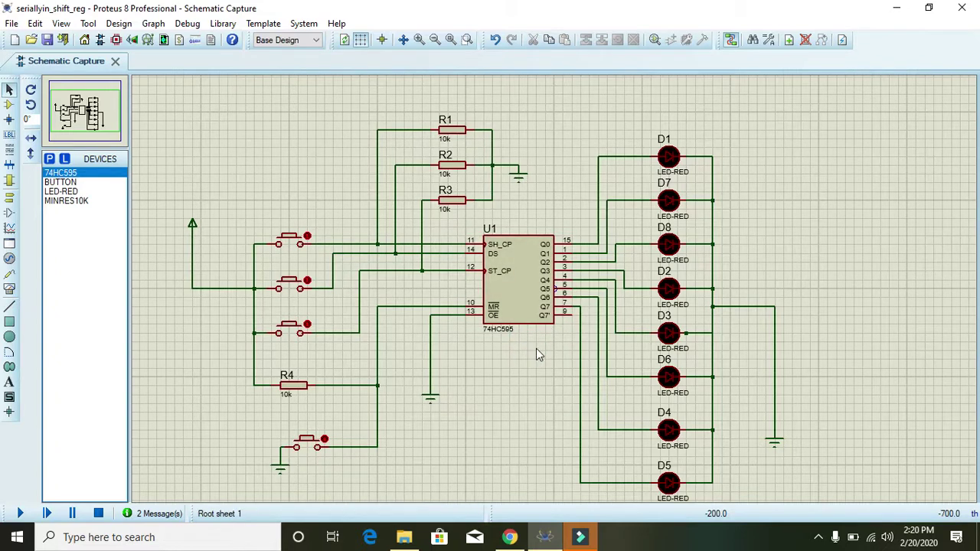
left_click(580, 339)
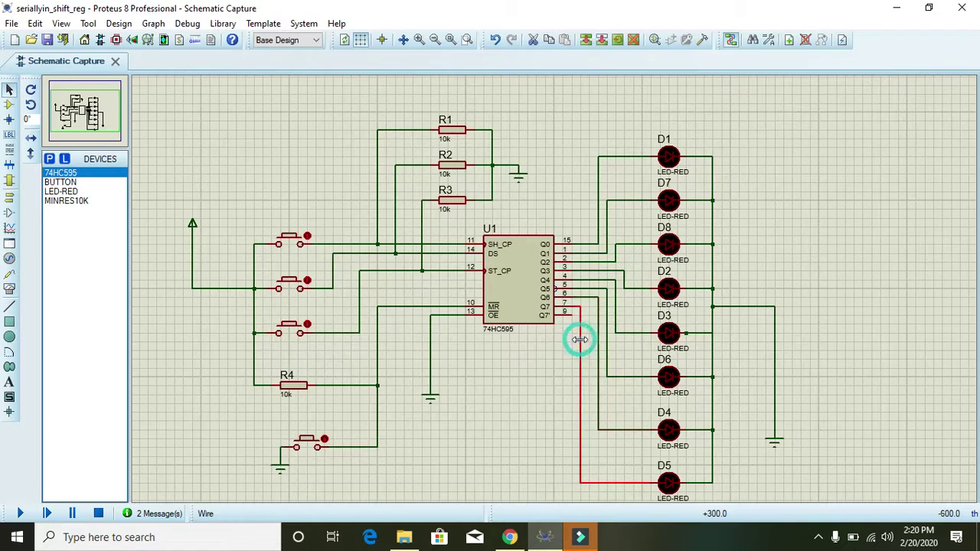
left_click_drag(580, 339, 589, 339)
left_click(567, 331)
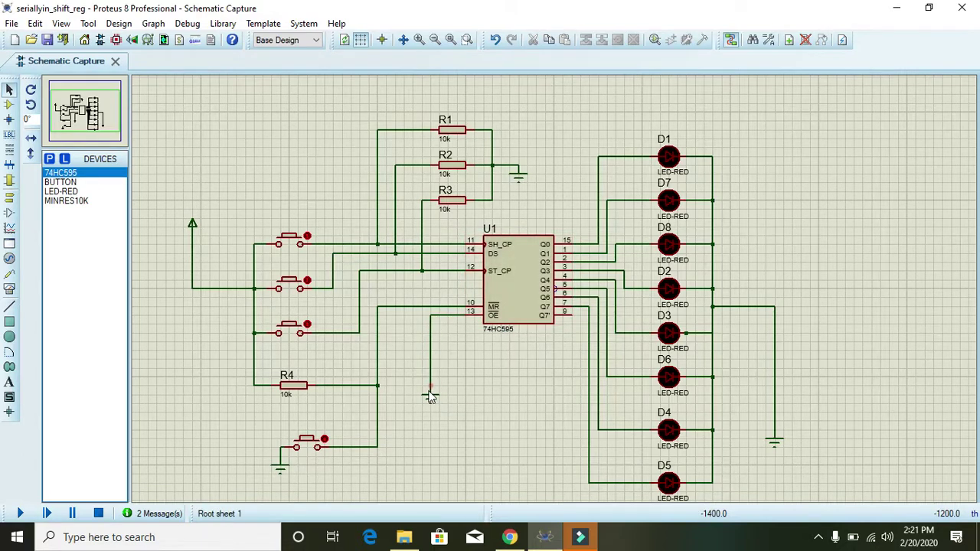
left_click_drag(413, 387, 450, 424)
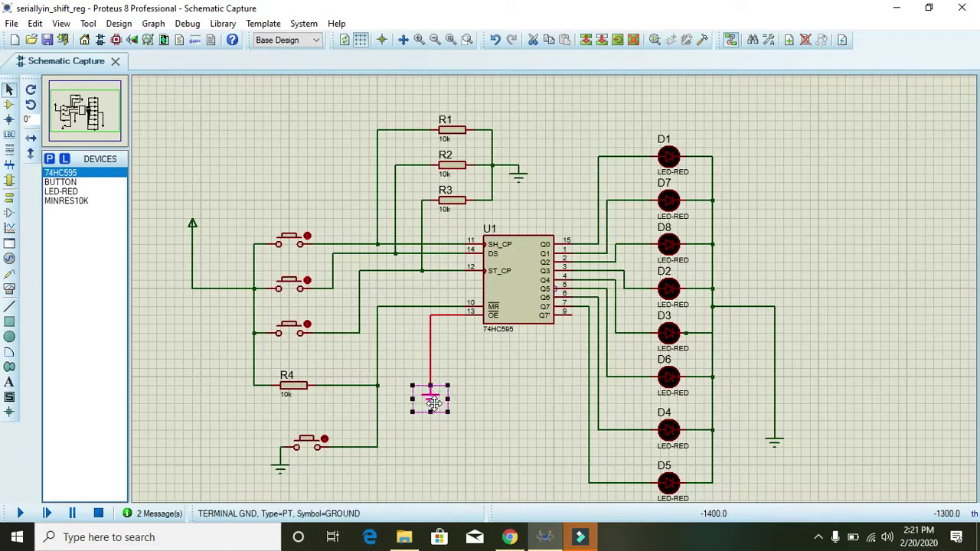
left_click(485, 400)
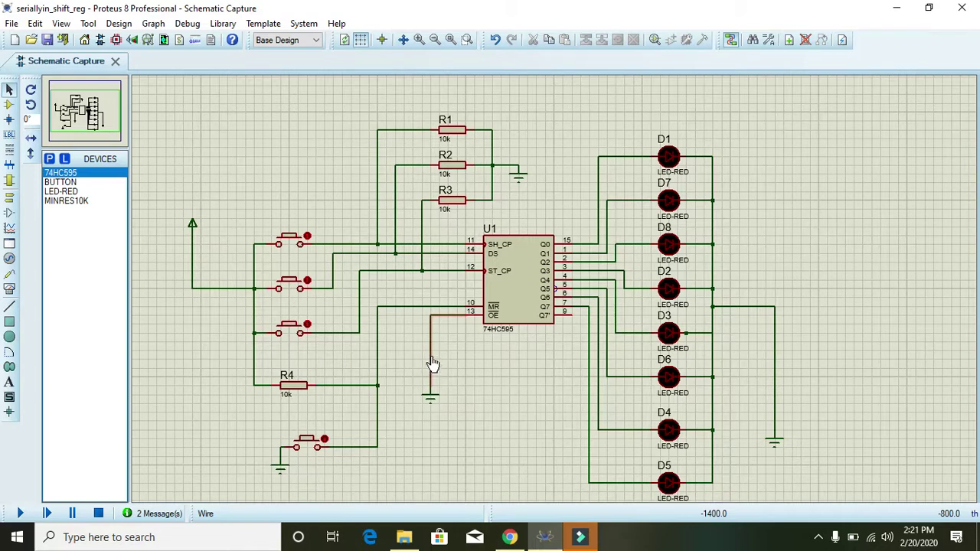
left_click(508, 363)
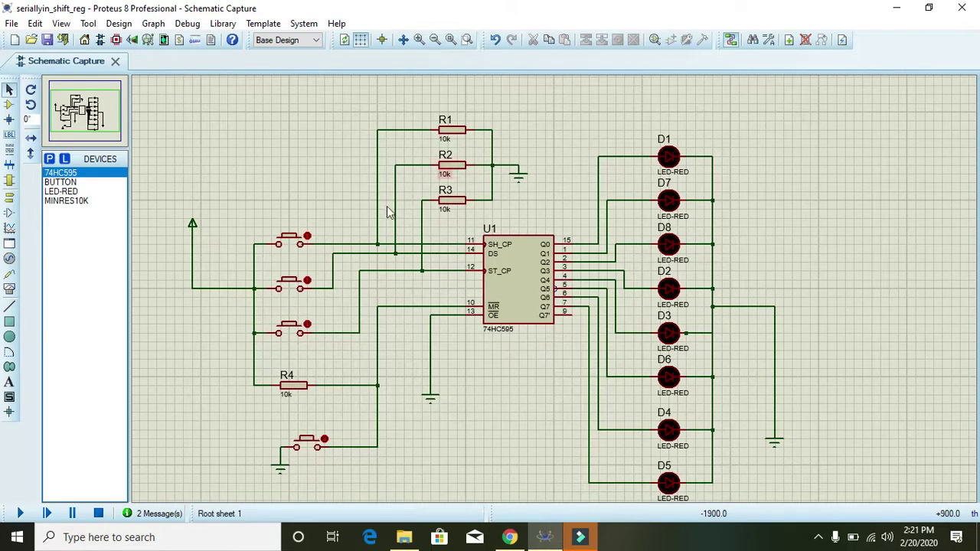
left_click(307, 240)
left_click(307, 241)
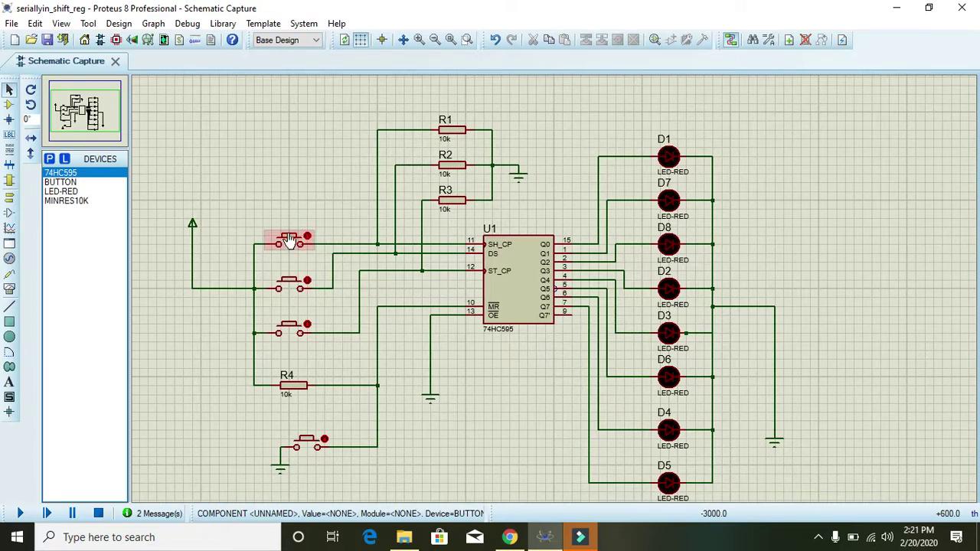
Start the simulation and press the push-button on the DS line
left_click(21, 515)
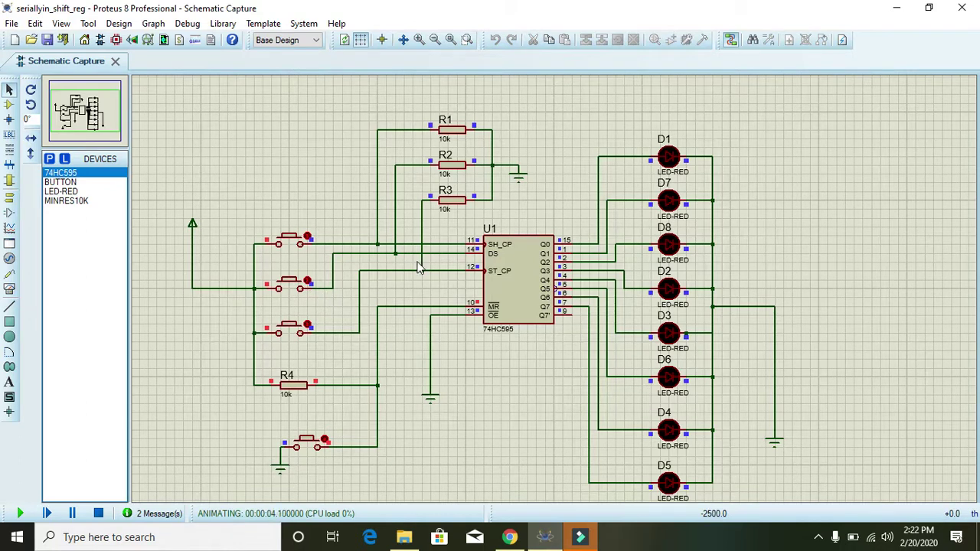
left_click(309, 283)
Set the DS data bit and pulse the SH_CP clock four times to shift it in
left_click(307, 282)
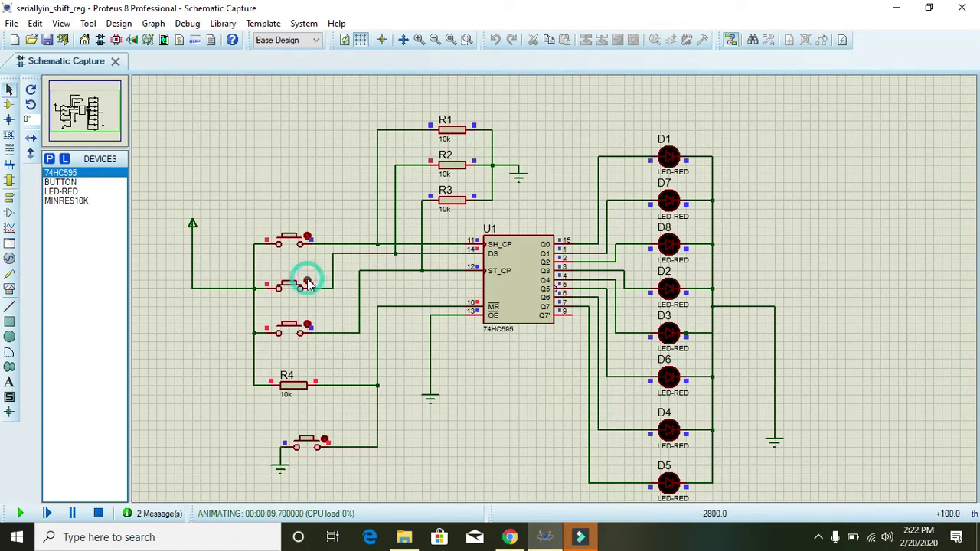
left_click(291, 243)
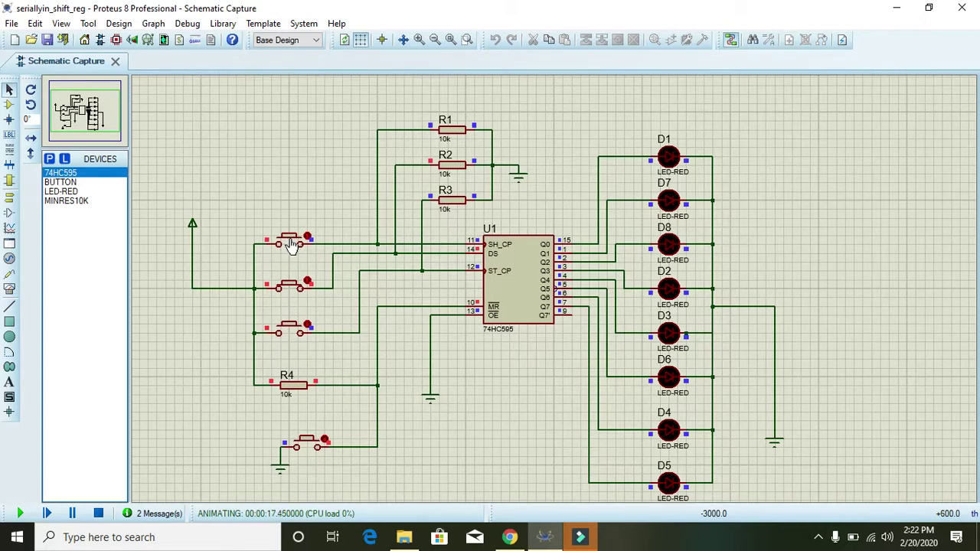
left_click(291, 243)
left_click(291, 244)
left_click(291, 243)
Toggle DS twice, clocking two SH_CP pulses after each toggle, then pulse the ST_CP latch
left_click(307, 283)
left_click(289, 244)
left_click(289, 244)
left_click(307, 283)
left_click(290, 245)
left_click(290, 245)
left_click(291, 331)
Pulse the ST_CP latch button twice to transfer the shifted bits to the LEDs
left_click(308, 328)
left_click(308, 328)
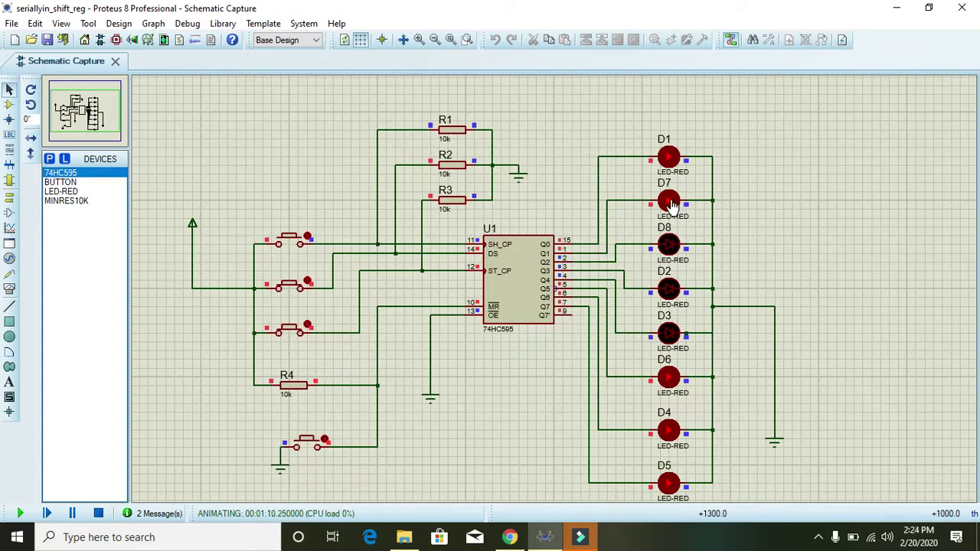
Reset the register with the MR button and latch it so all LEDs turn off
left_click(306, 325)
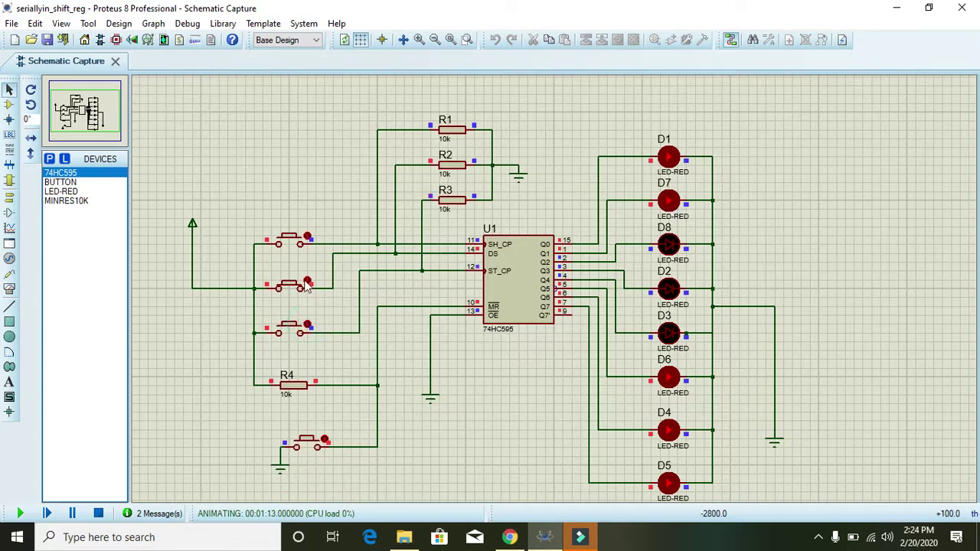
left_click(306, 285)
left_click(298, 438)
left_click(302, 337)
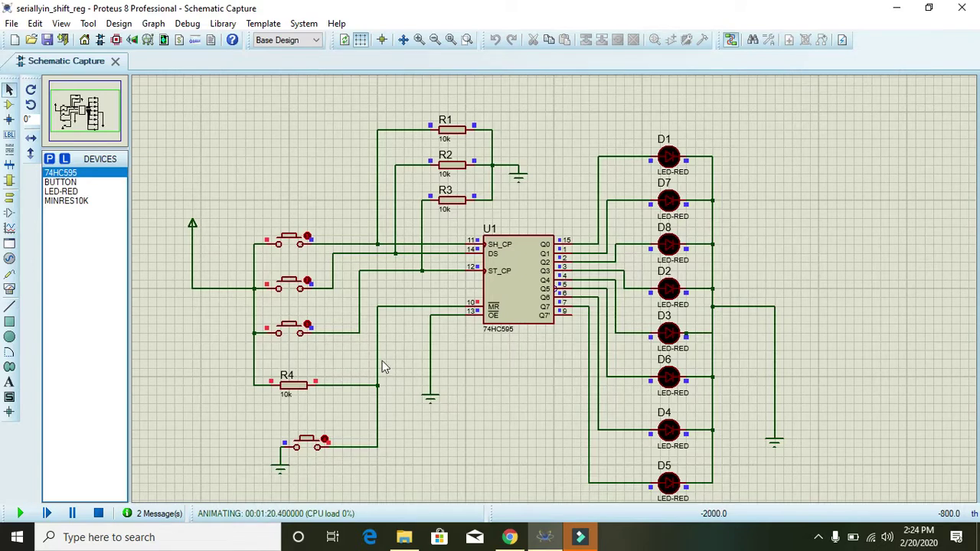
Toggle DS and clock two SH_CP pulses, then toggle DS again and clock three more
left_click(307, 282)
left_click(293, 247)
left_click(294, 246)
left_click(306, 283)
left_click(290, 243)
left_click(289, 243)
left_click(289, 244)
Shift three more clocked bits, toggle DS for one final bit, and latch the new pattern
left_click(306, 282)
left_click(289, 245)
left_click(289, 245)
left_click(289, 245)
left_click(310, 284)
left_click(288, 245)
left_click(306, 328)
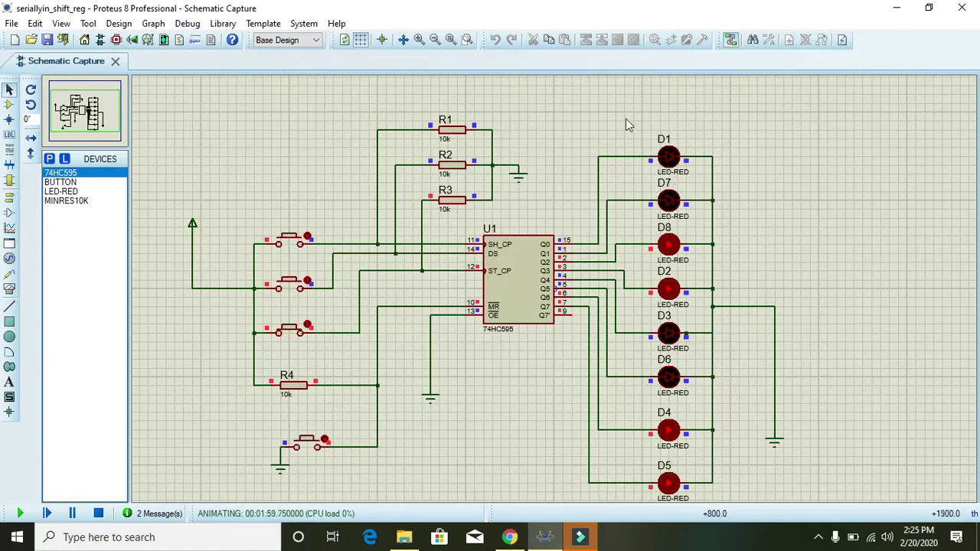
Box-select the LED column from D1 to D5 with its wiring, then clear the selection
left_click_drag(625, 121, 732, 473)
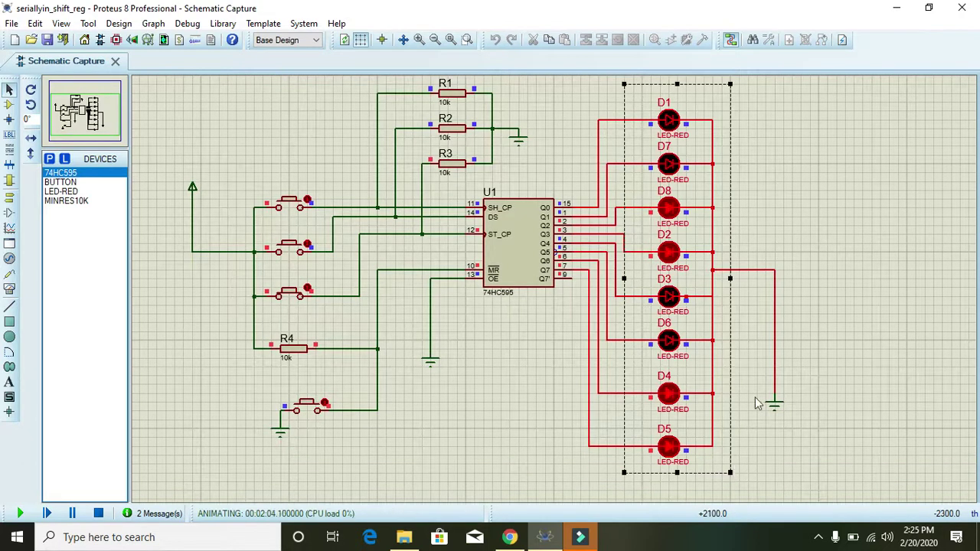
left_click(763, 350)
left_click_drag(783, 138, 750, 120)
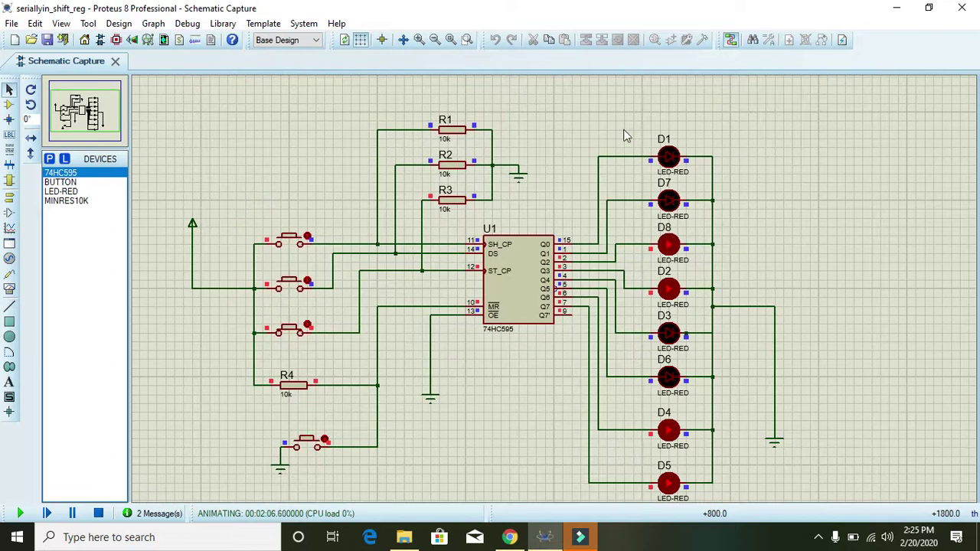
left_click_drag(624, 128, 729, 480)
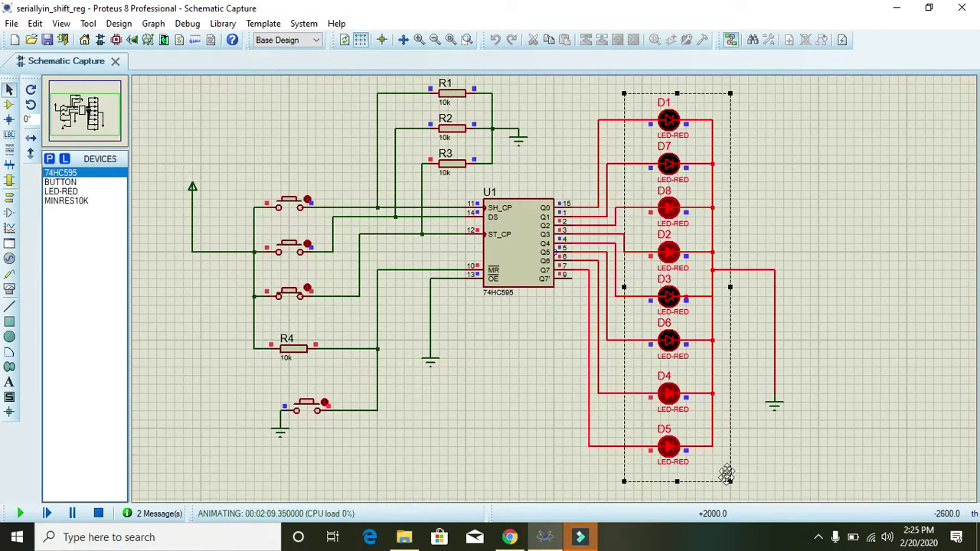
left_click(746, 451)
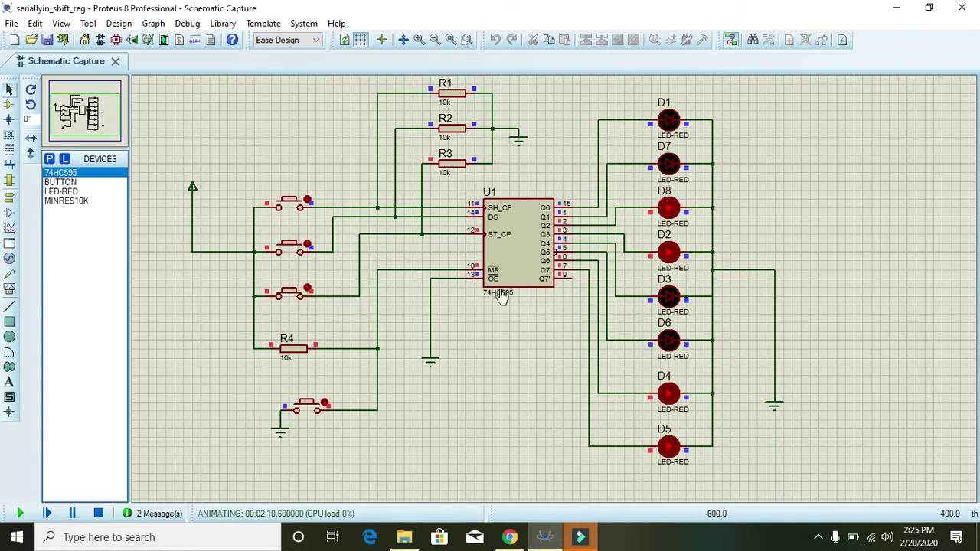